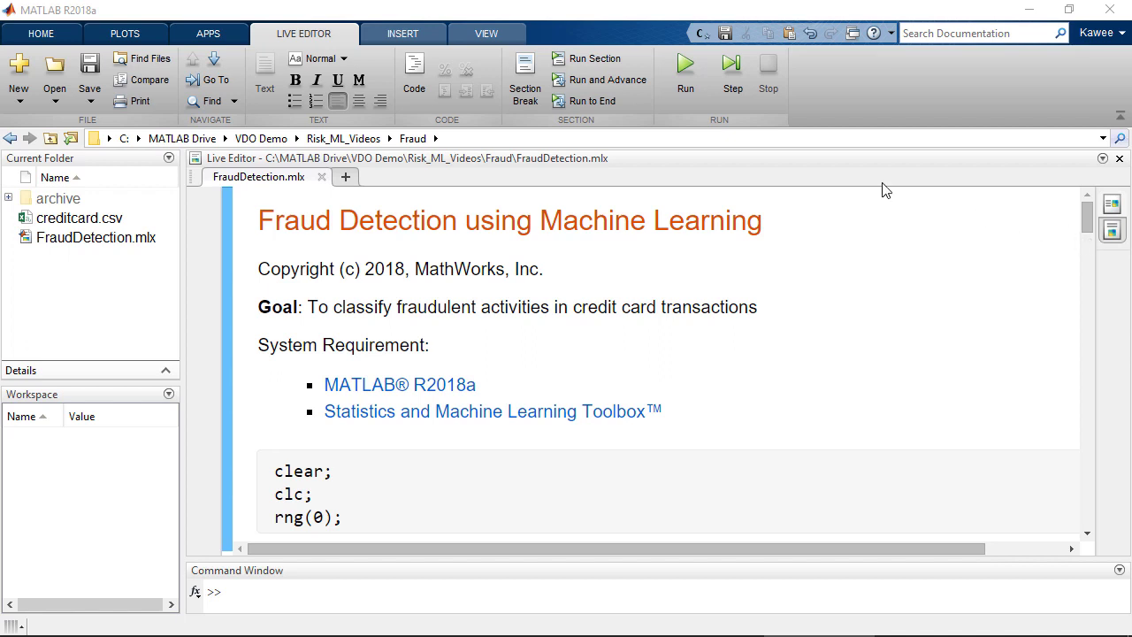
# Run the setup and import sections to load creditcard.csv as table T, then open T in the Variables editor
pyautogui.click(623, 78)
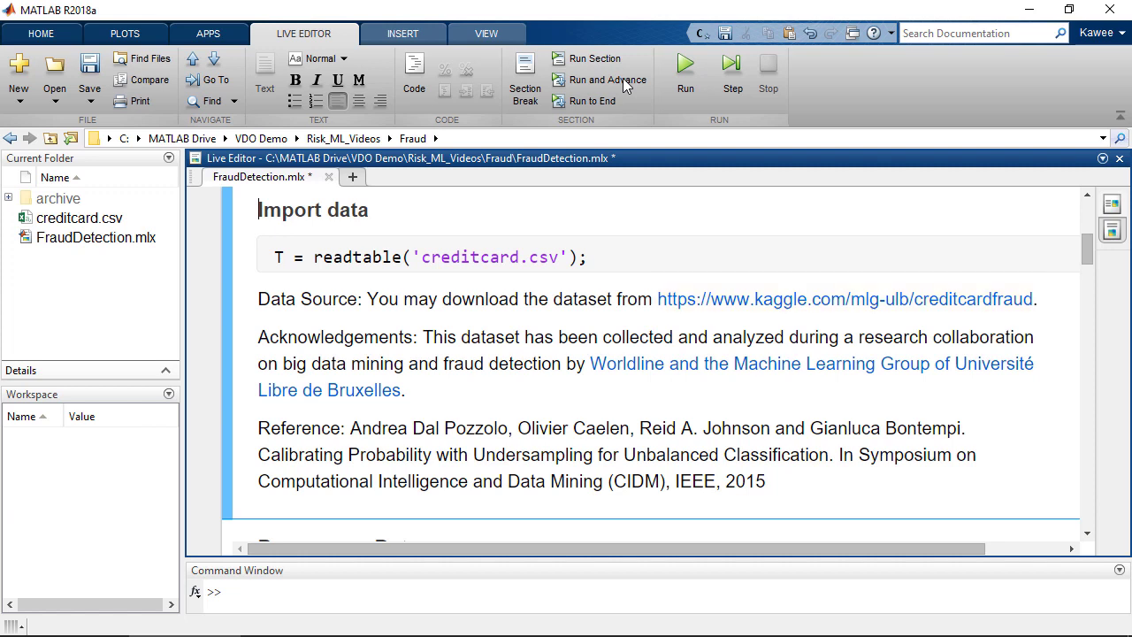
pyautogui.click(623, 78)
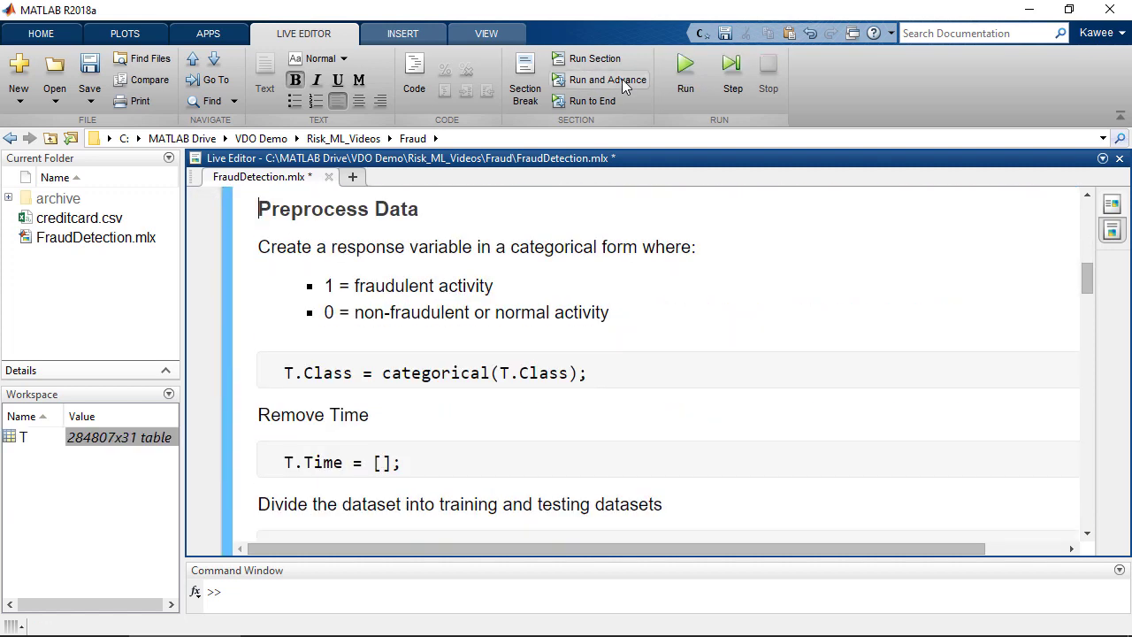
pyautogui.doubleClick(157, 439)
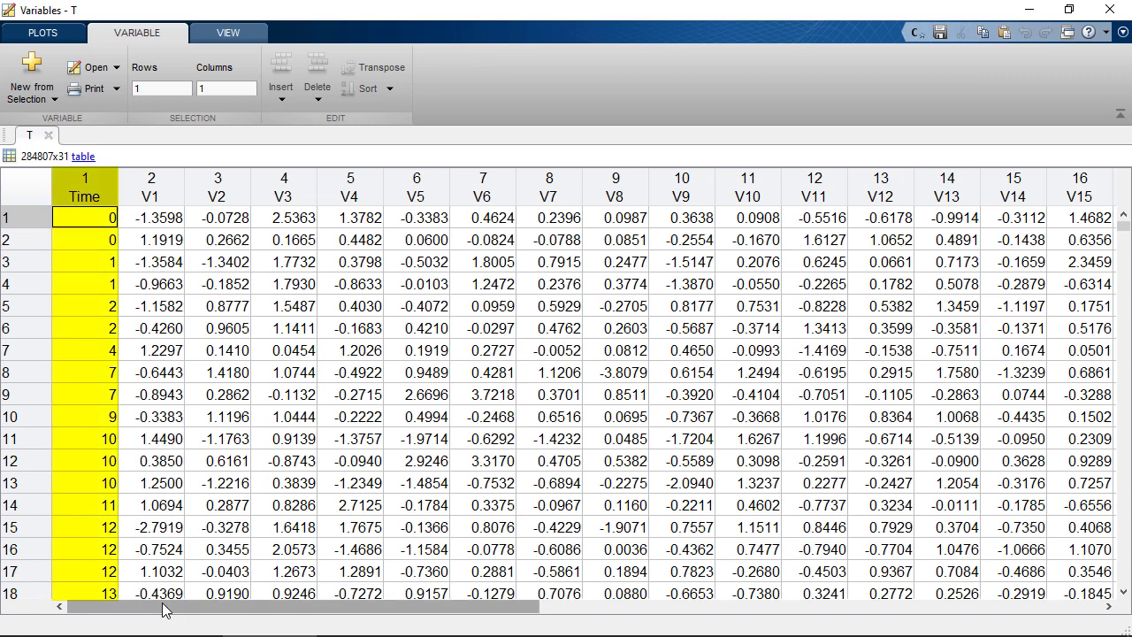
# Browse table T's columns across to Amount and Class and back, then close the Variables - T window
pyautogui.moveTo(171, 610); pyautogui.dragTo(892, 616)
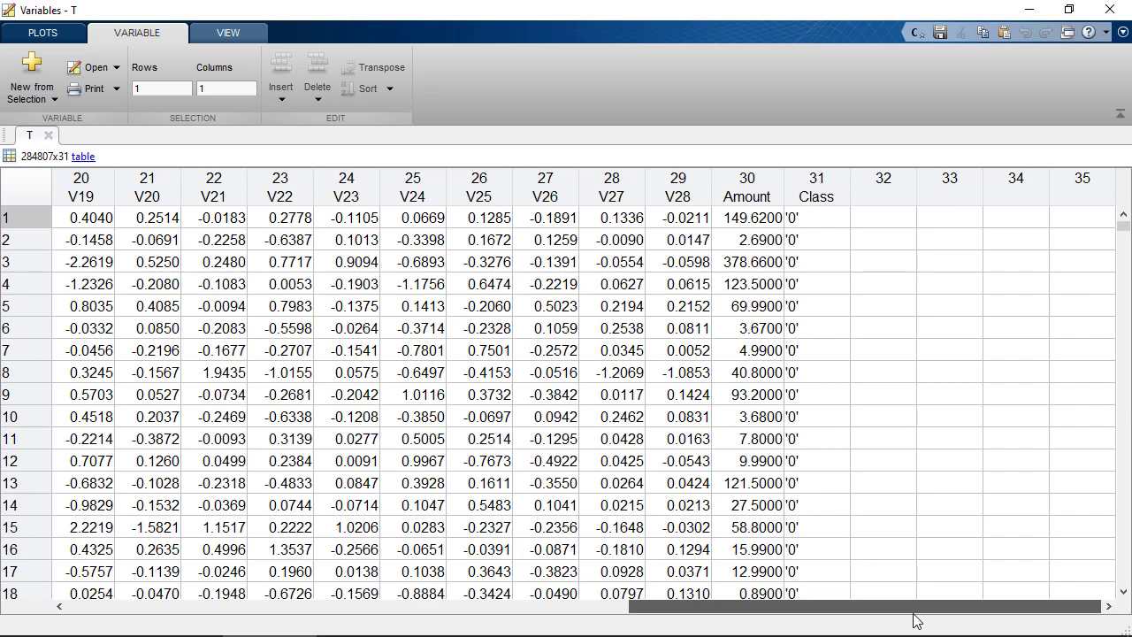
pyautogui.moveTo(915, 615); pyautogui.dragTo(101, 612)
pyautogui.click(1108, 9)
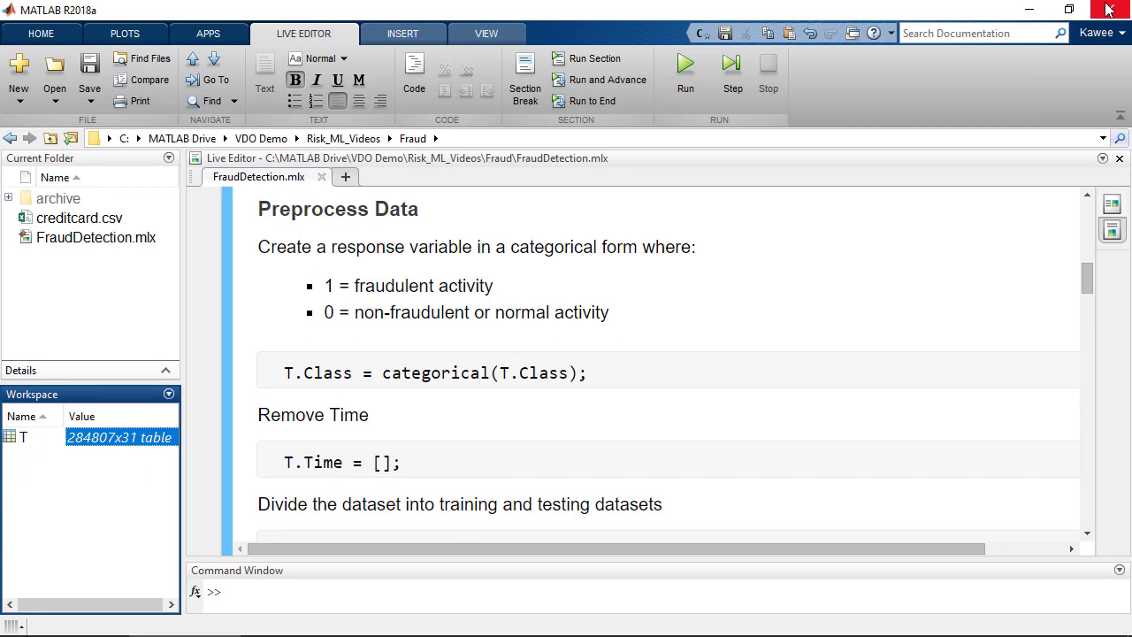
# Run the cvpartition preprocessing section to create data1_train (199365x30) and data2_test (85442x30)
pyautogui.click(946, 274)
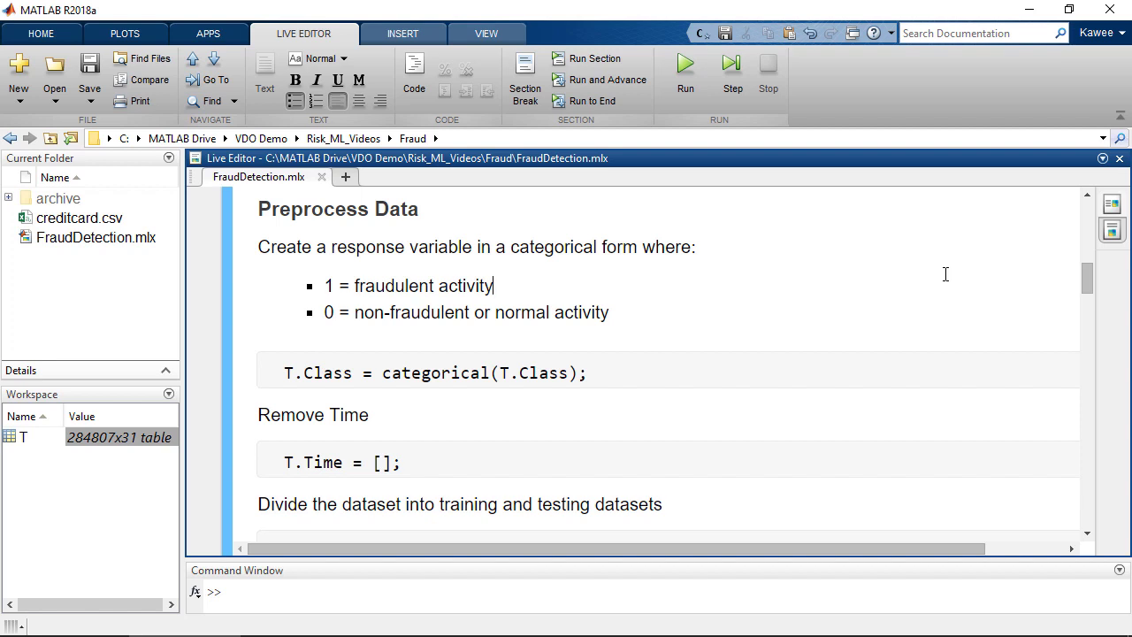
pyautogui.scroll(-3, 945, 274)
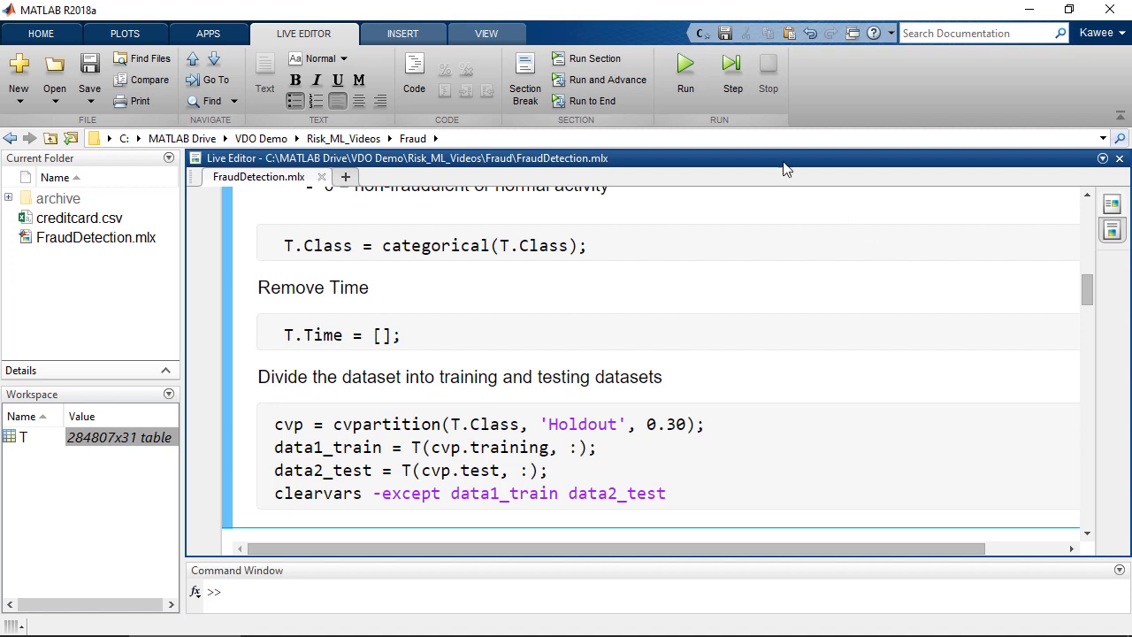
pyautogui.click(623, 78)
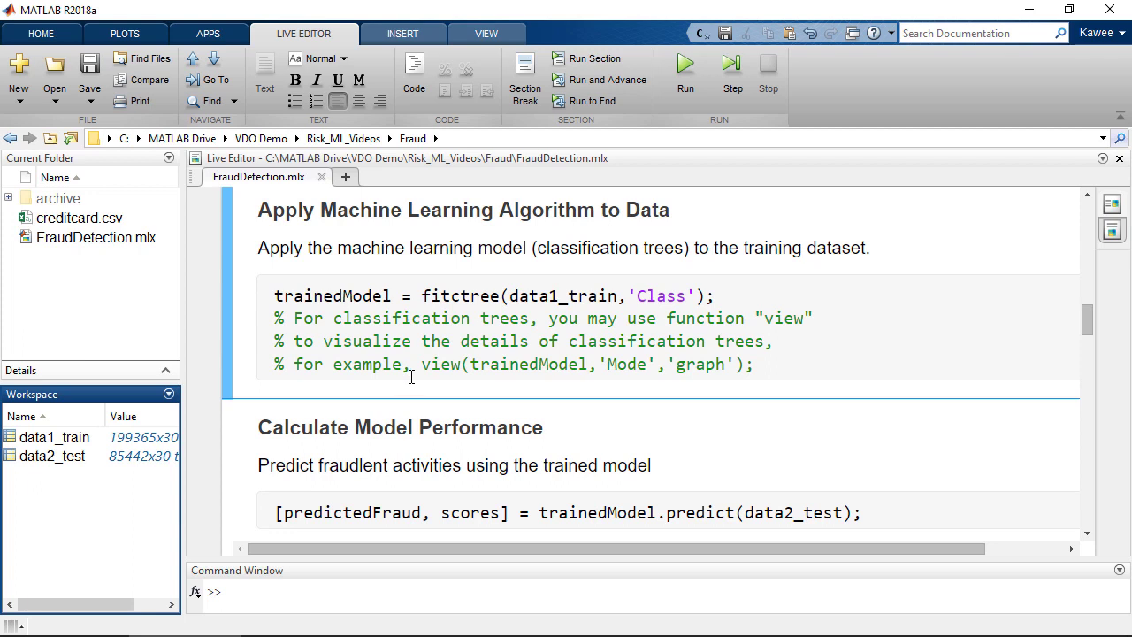
# Run the fitctree section to create trainedModel, then select the view(trainedModel,'Mode','graph') code in the comment
pyautogui.click(412, 368)
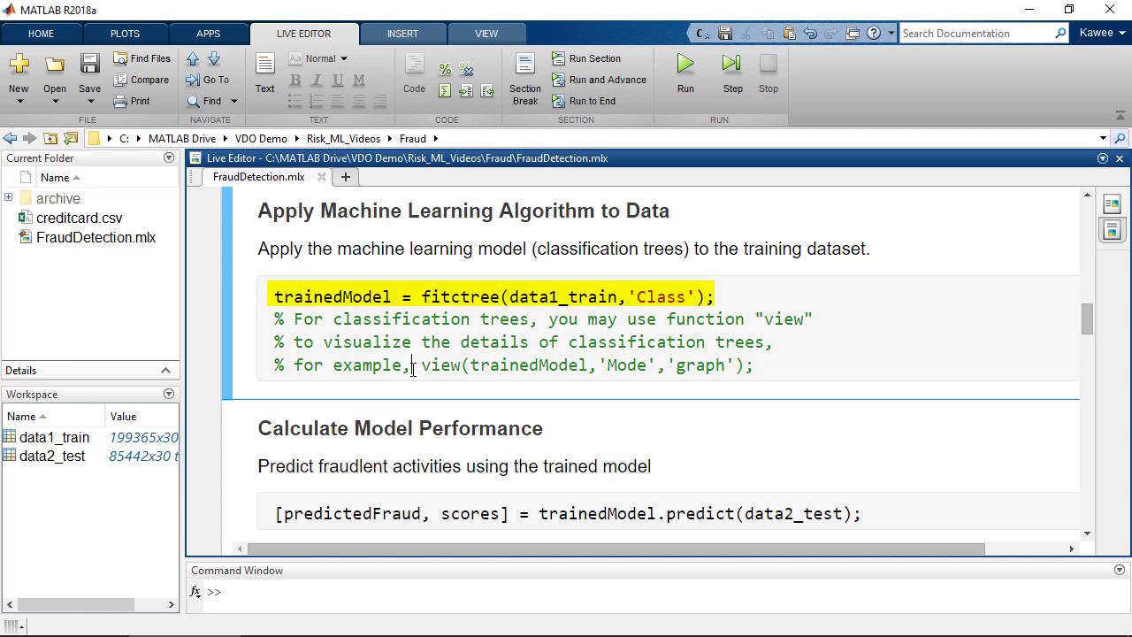
pyautogui.click(594, 58)
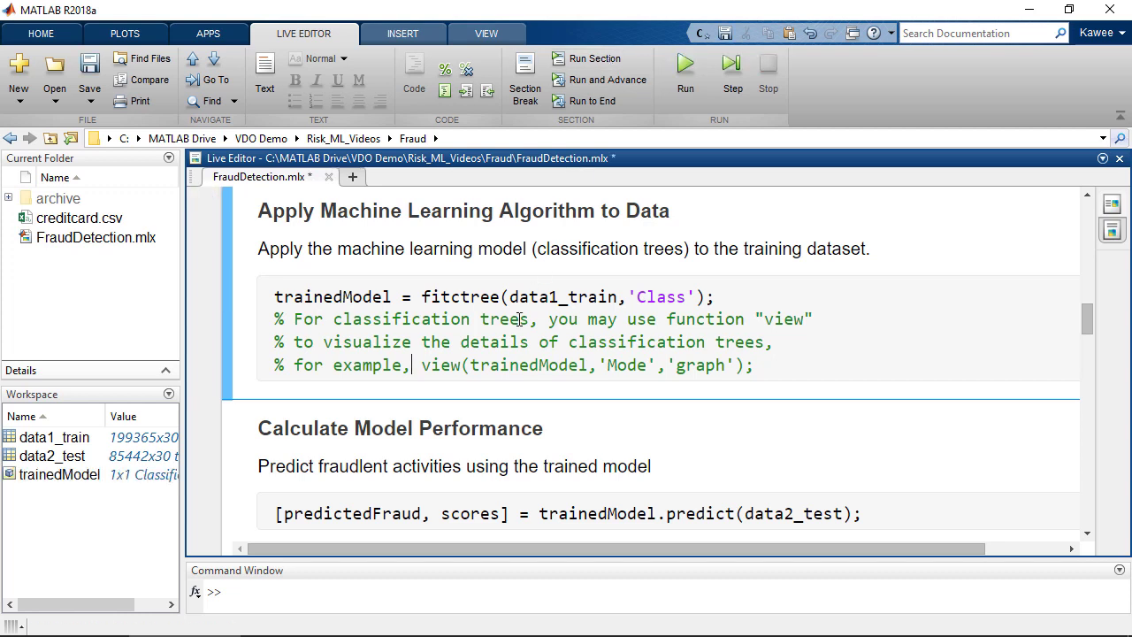
pyautogui.moveTo(424, 366); pyautogui.dragTo(748, 364)
# Evaluate view(trainedModel,'Mode','graph') in the Command Window and show the maximized tree at 400% magnification
pyautogui.rightClick(727, 365)
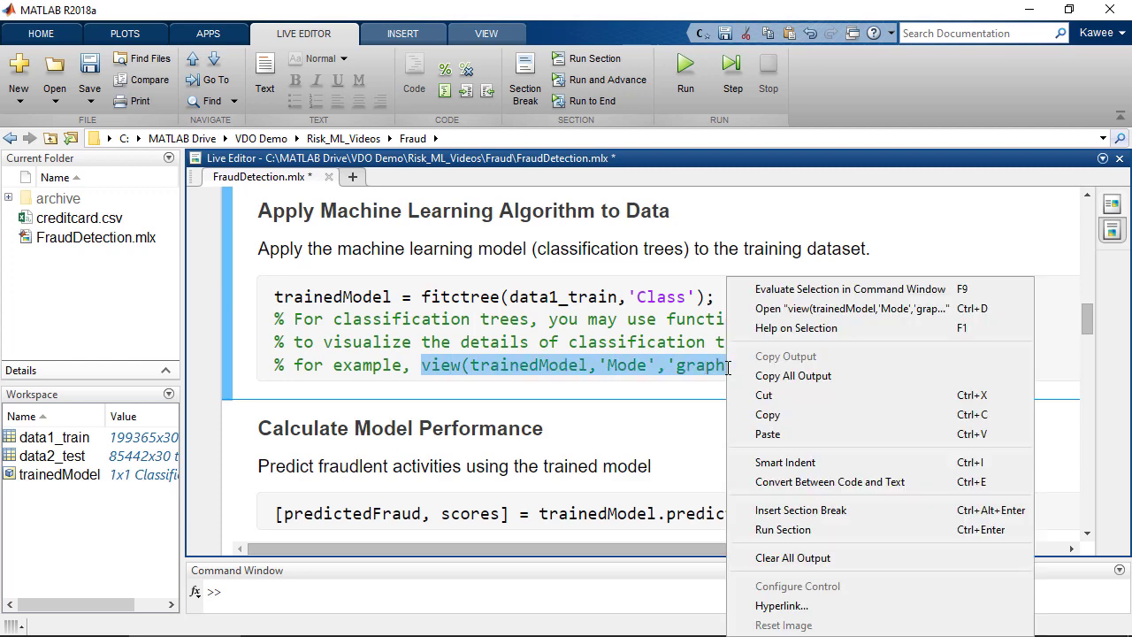
pyautogui.click(818, 289)
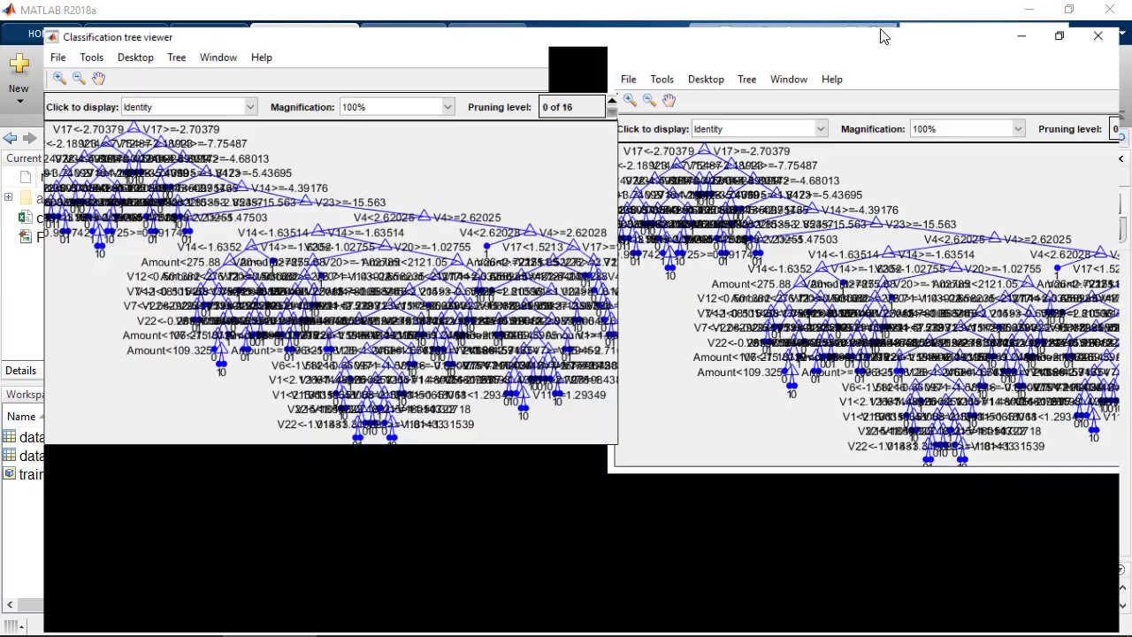
pyautogui.doubleClick(880, 35)
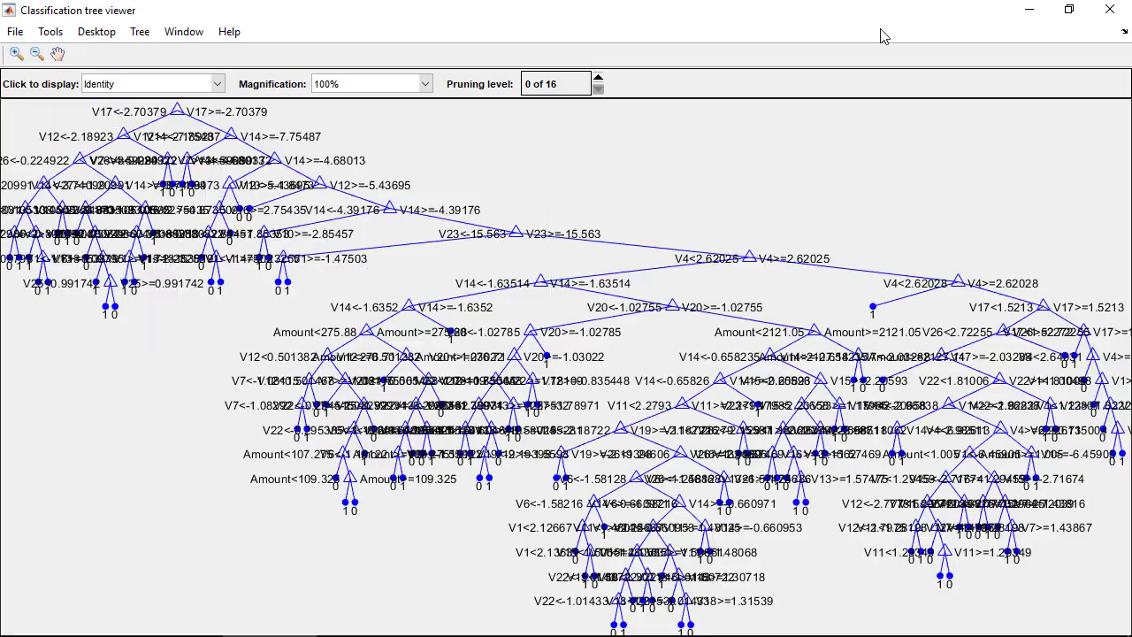
pyautogui.click(425, 84)
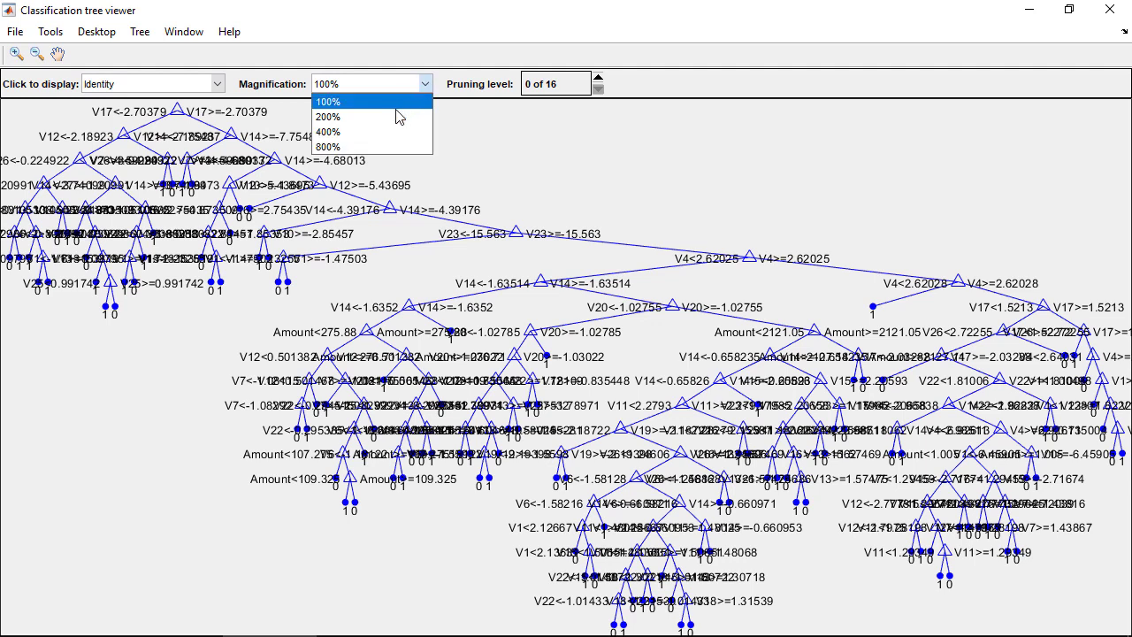
pyautogui.click(376, 139)
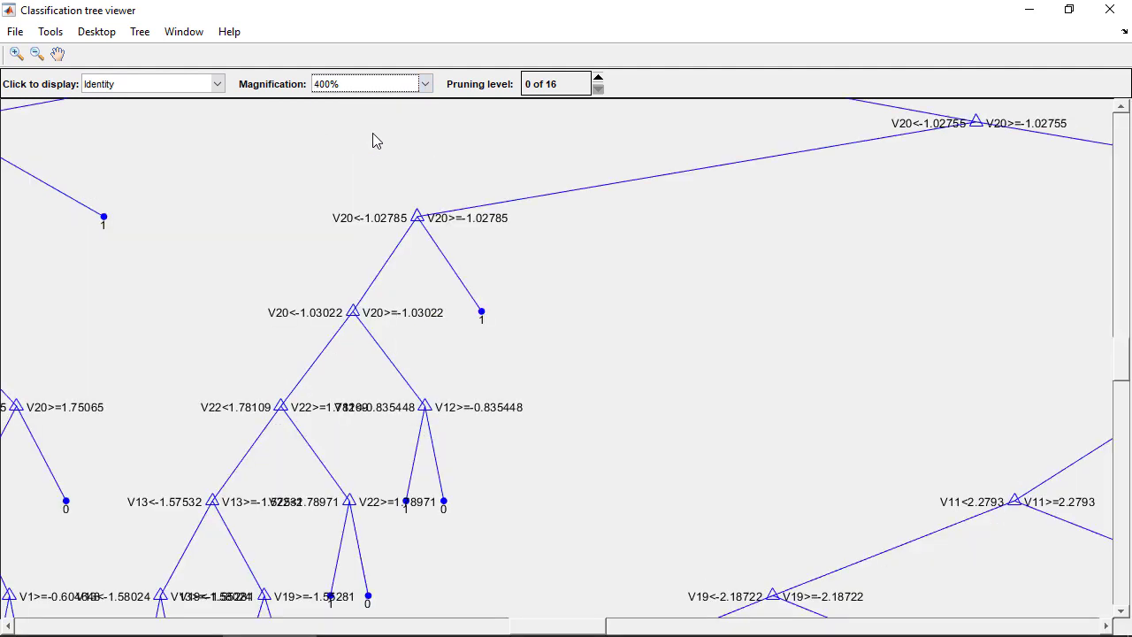
# Pan across the magnified classification tree graph, then close the tree viewer
pyautogui.moveTo(546, 633); pyautogui.dragTo(348, 634)
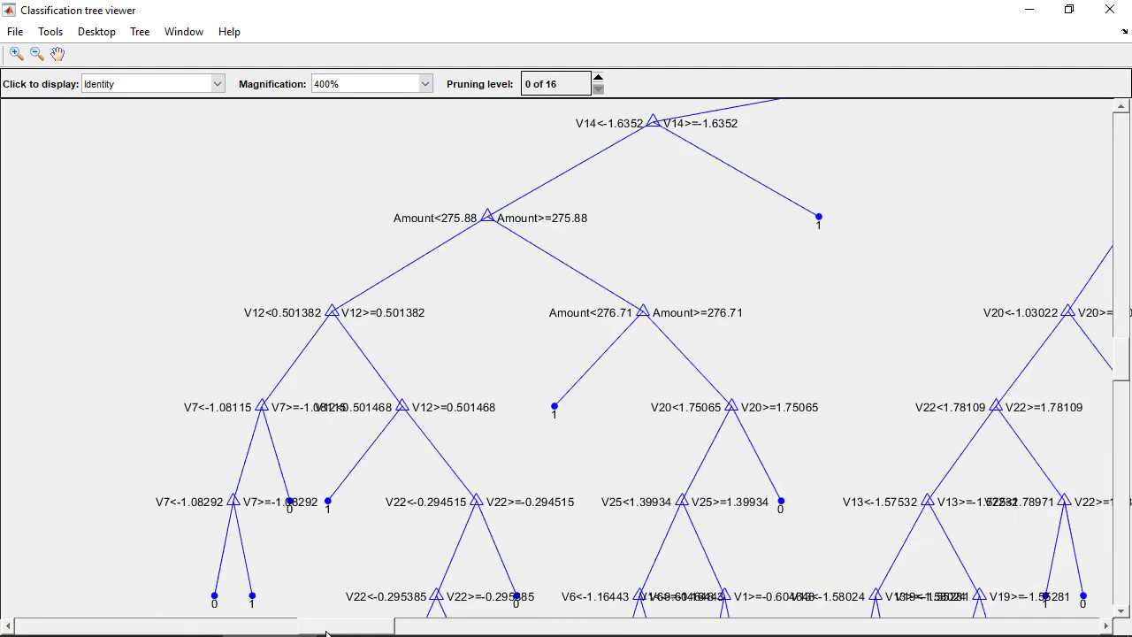
pyautogui.click(1105, 626)
pyautogui.click(1106, 627)
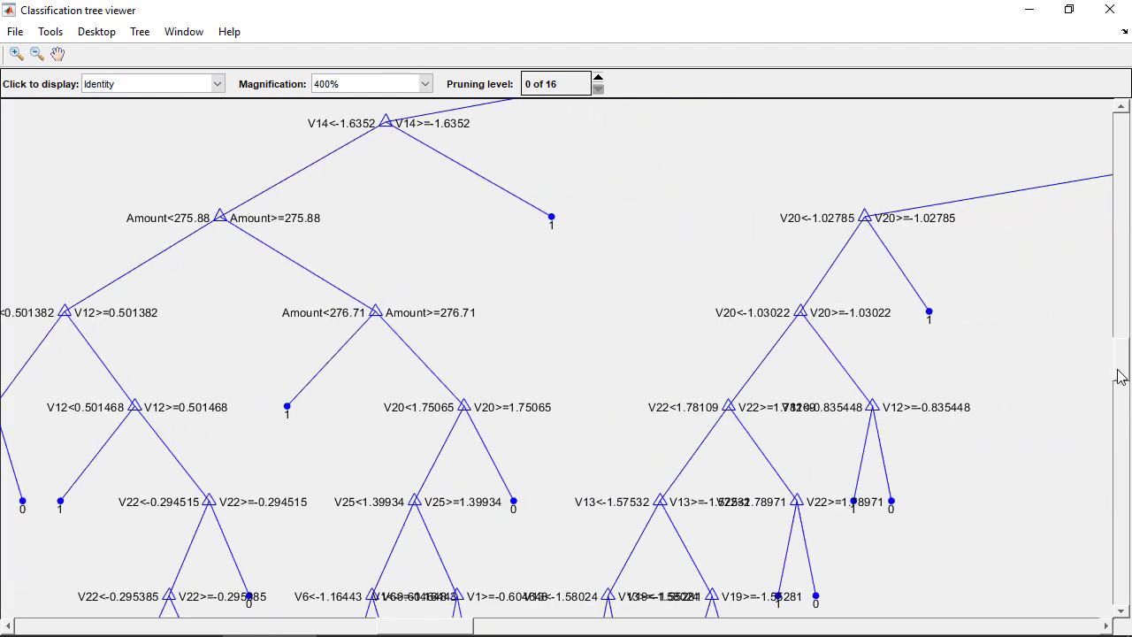
pyautogui.moveTo(1121, 372); pyautogui.dragTo(1122, 132)
pyautogui.click(293, 627)
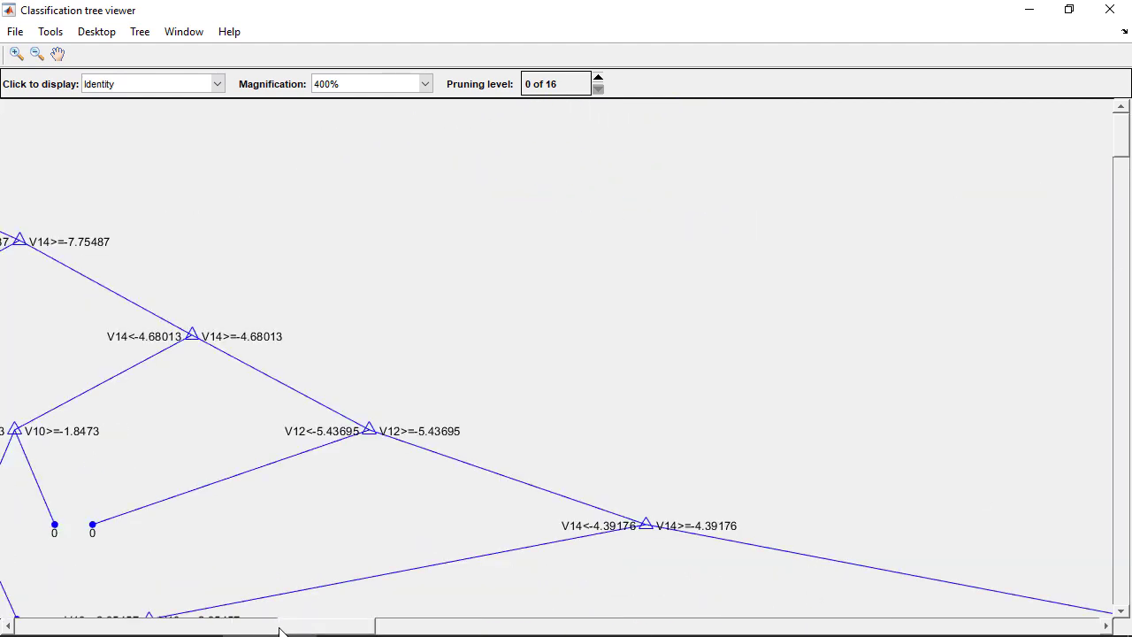
pyautogui.moveTo(283, 630); pyautogui.dragTo(129, 631)
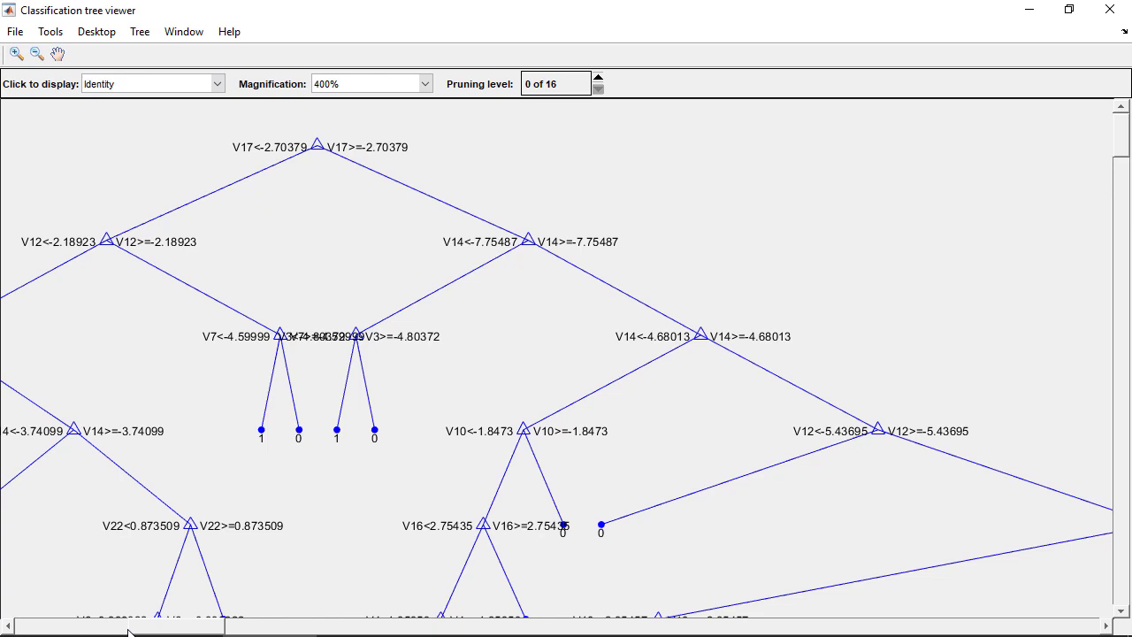
pyautogui.click(1110, 10)
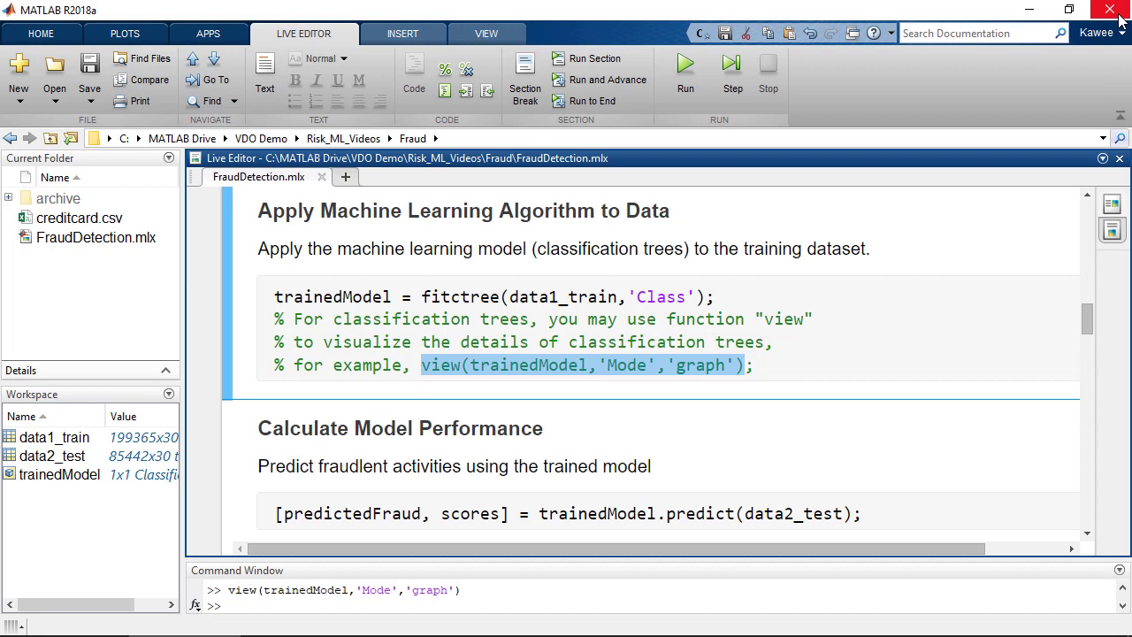
pyautogui.click(935, 475)
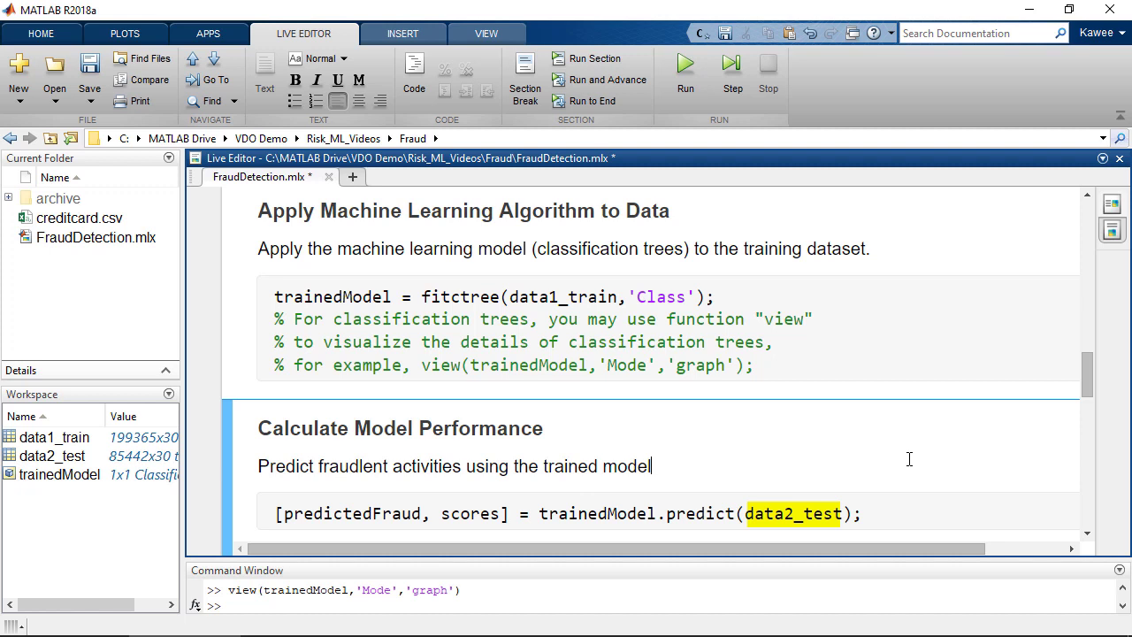
pyautogui.click(952, 369)
pyautogui.scroll(-5, 970, 369)
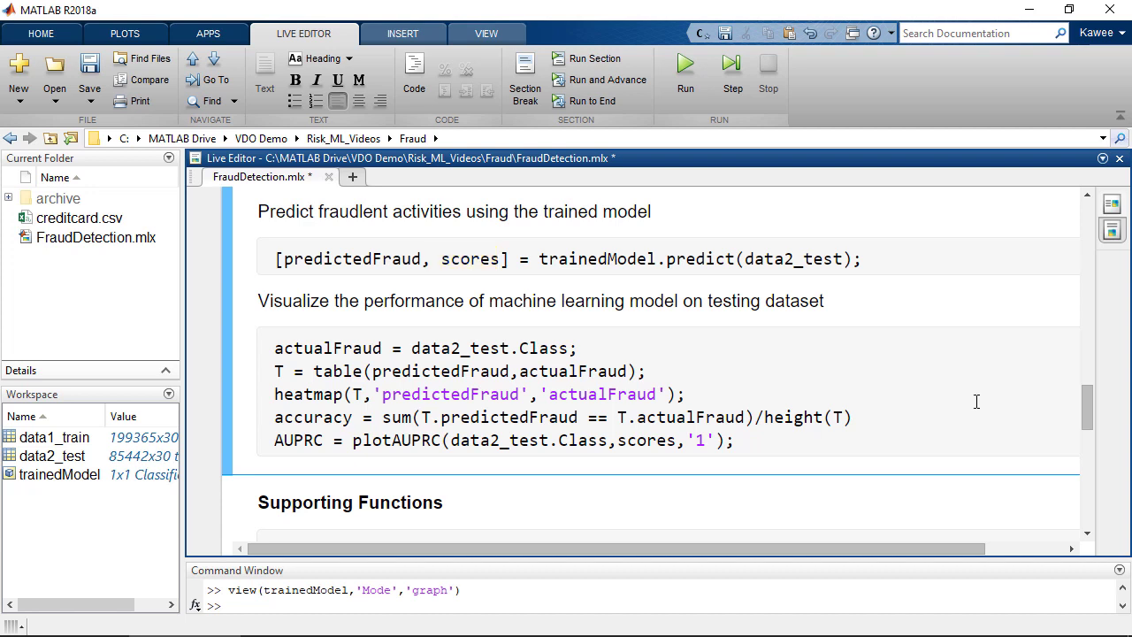
# Run the Calculate Model Performance section to plot the confusion heatmap, accuracy 0.9993 and AUPRC 0.5937
pyautogui.click(610, 58)
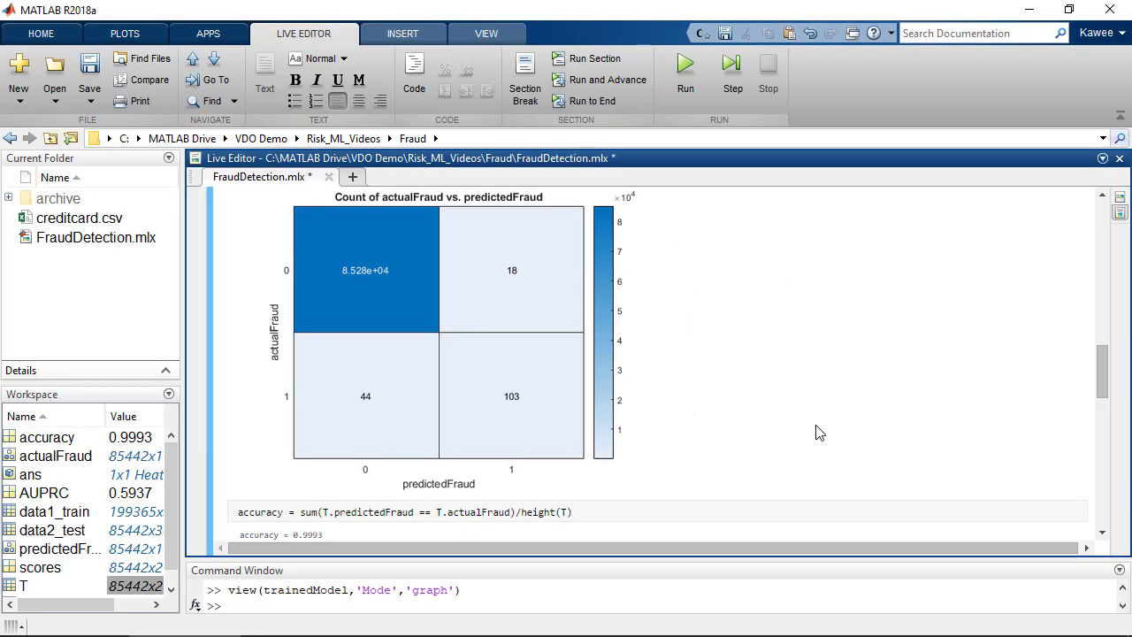
pyautogui.scroll(-5, 818, 432)
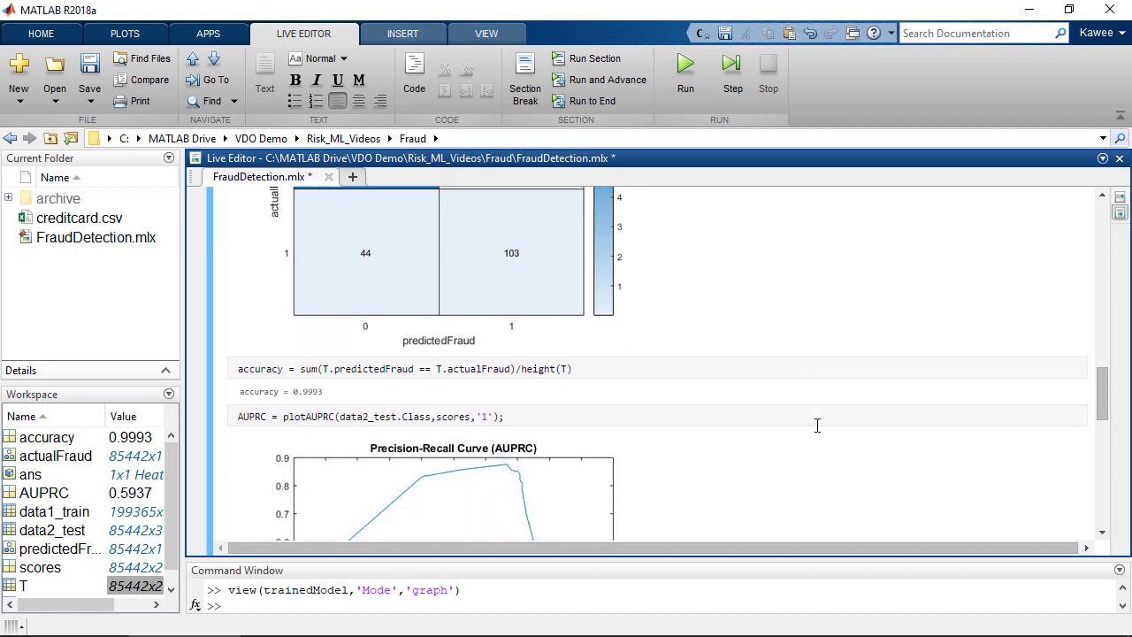
pyautogui.scroll(-3, 818, 432)
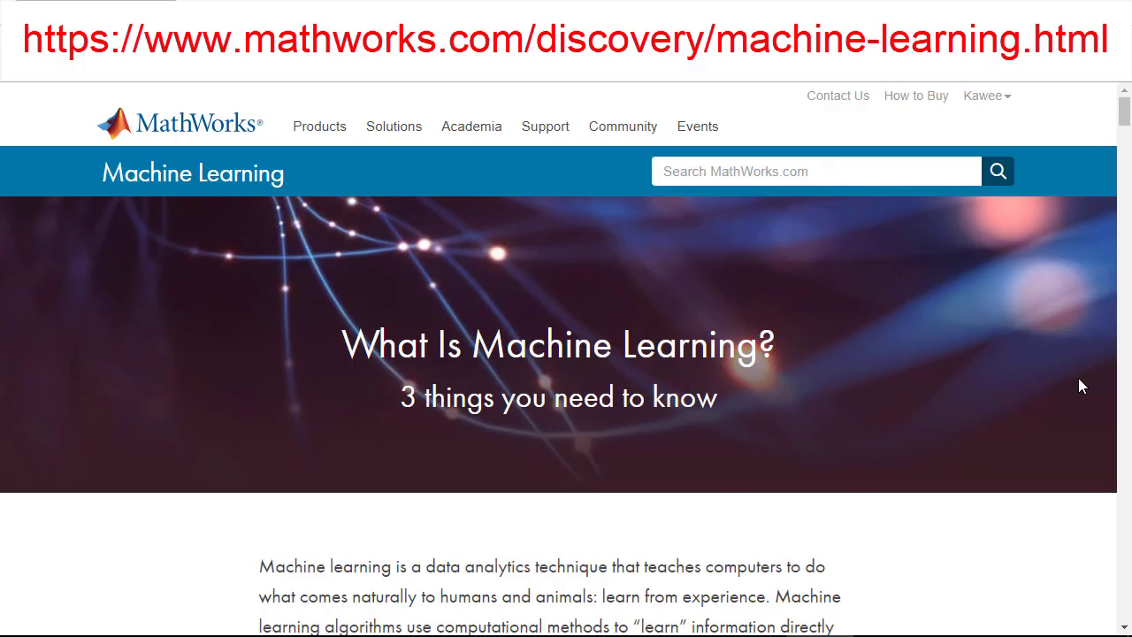
pyautogui.scroll(-5, 1079, 379)
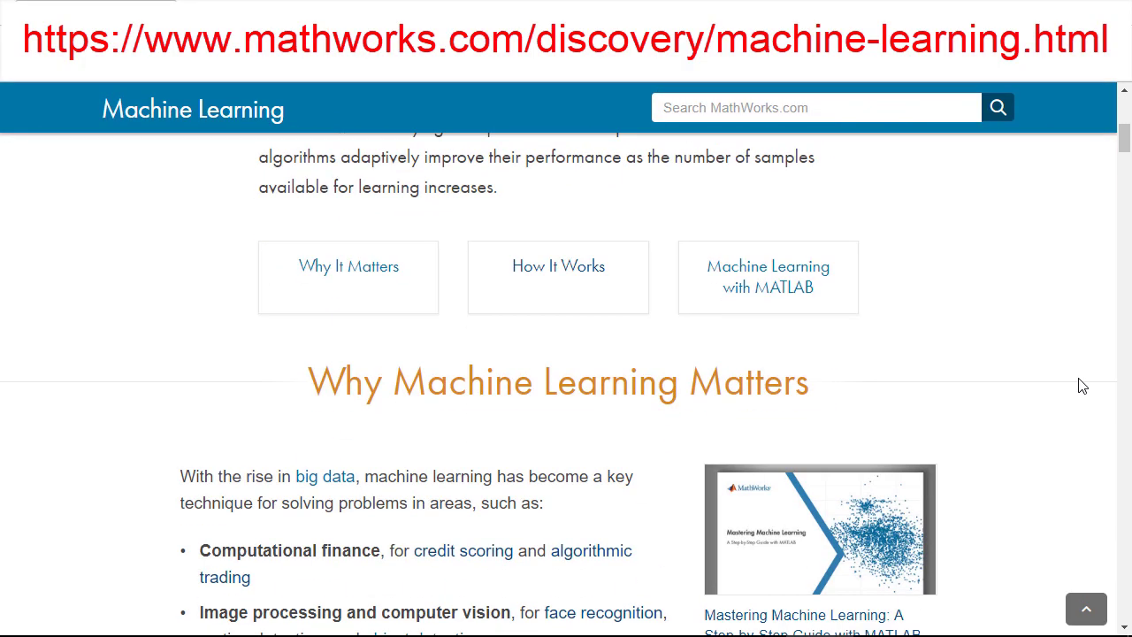
pyautogui.scroll(-9, 1082, 385)
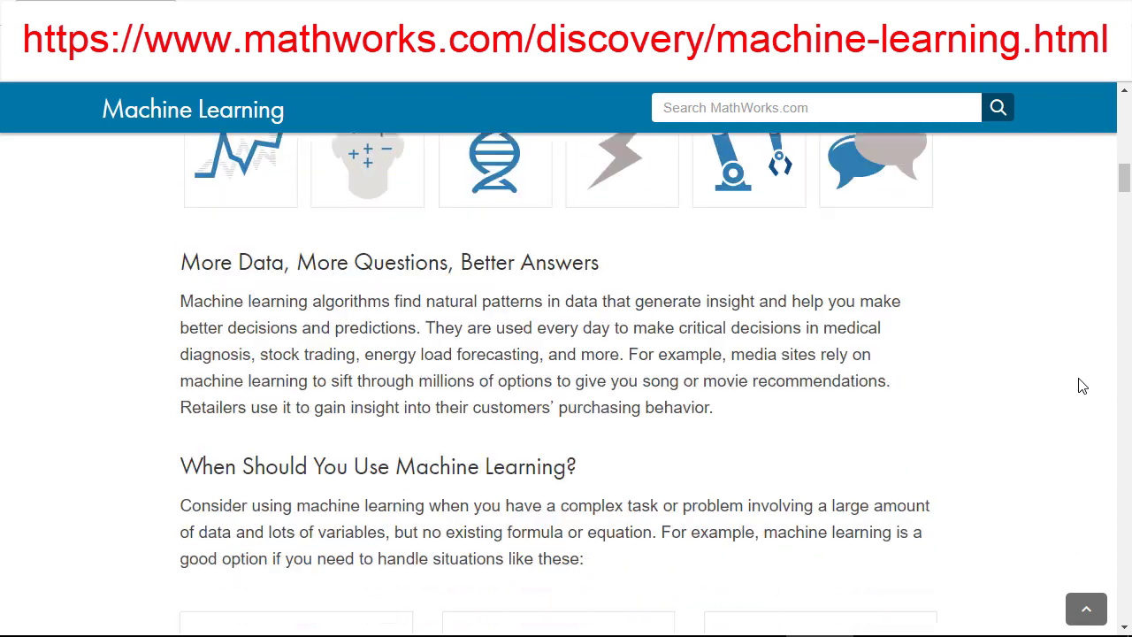
pyautogui.scroll(-9, 1081, 385)
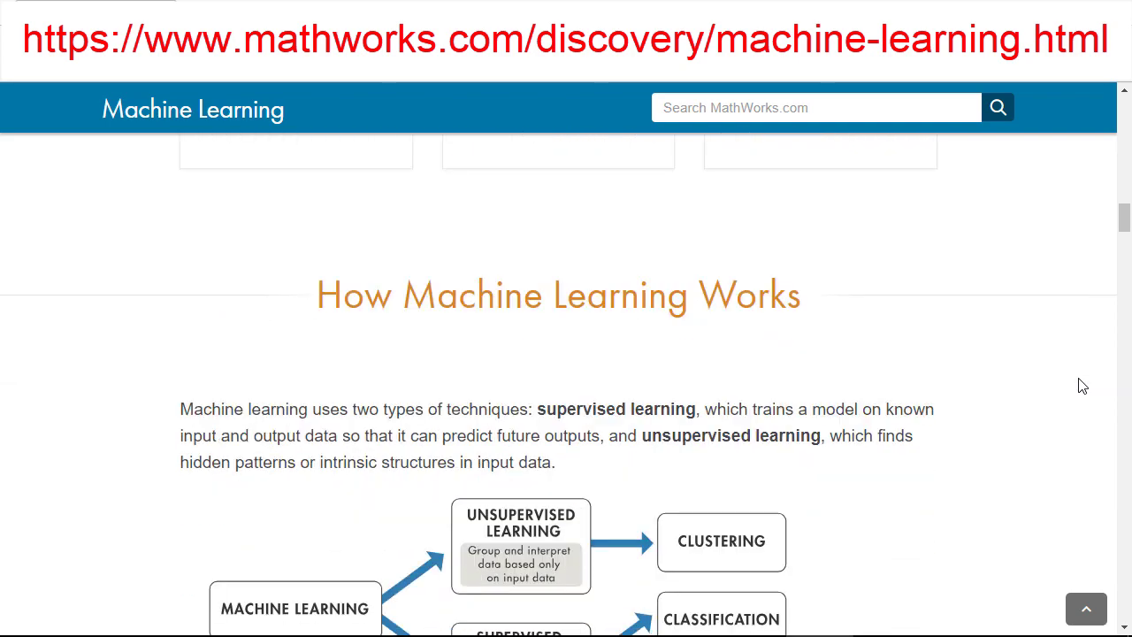
pyautogui.scroll(-10, 1082, 386)
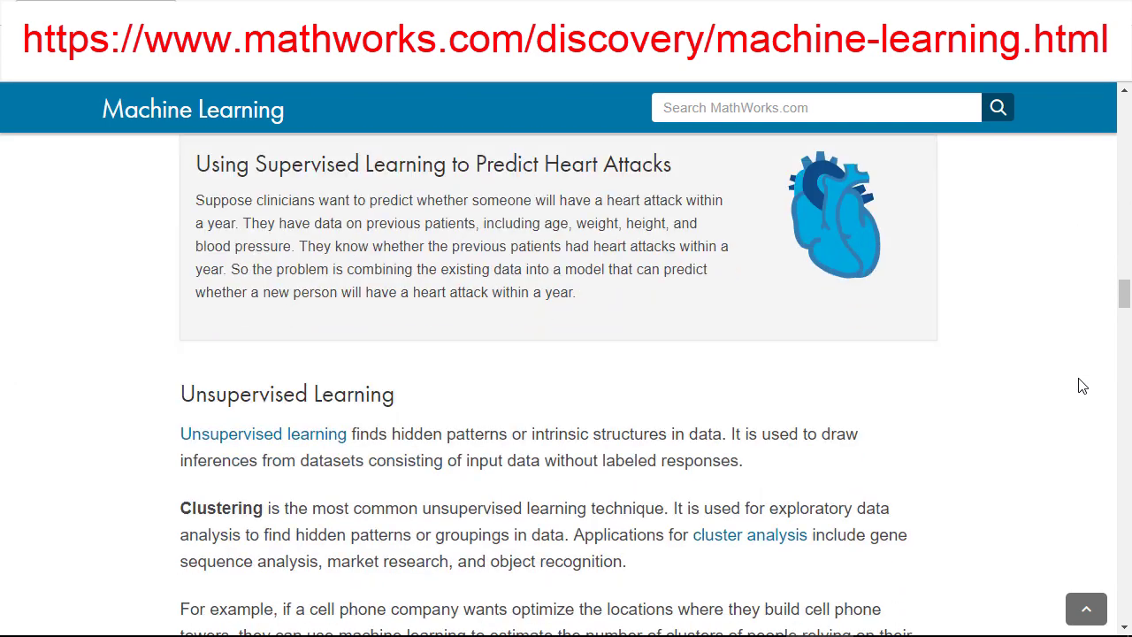
pyautogui.scroll(-10, 1081, 385)
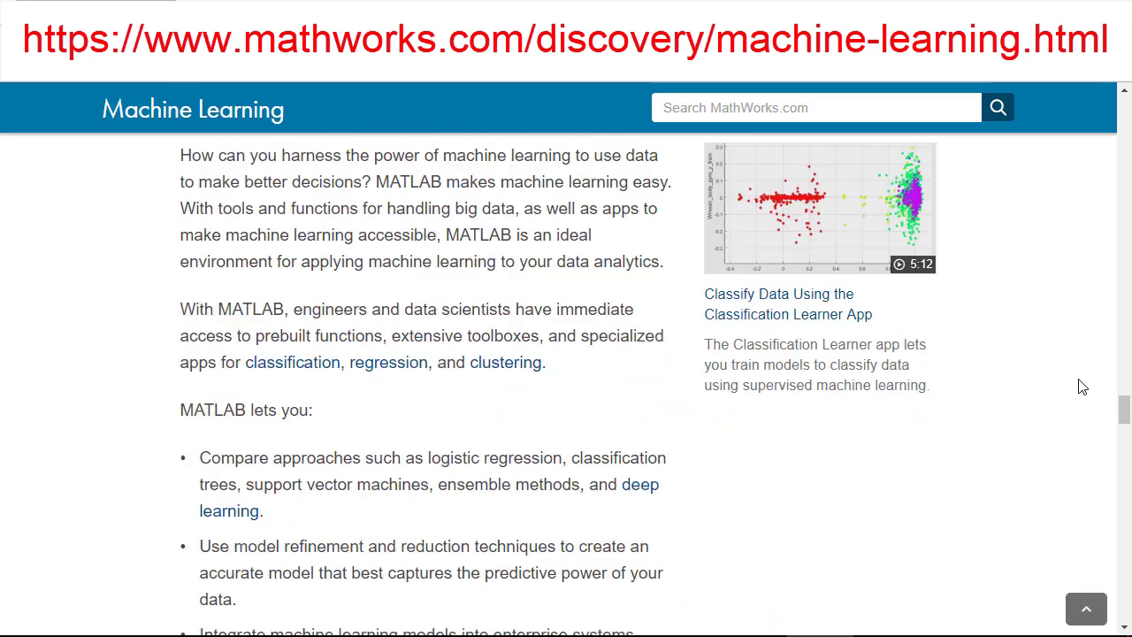
pyautogui.scroll(-12, 1082, 386)
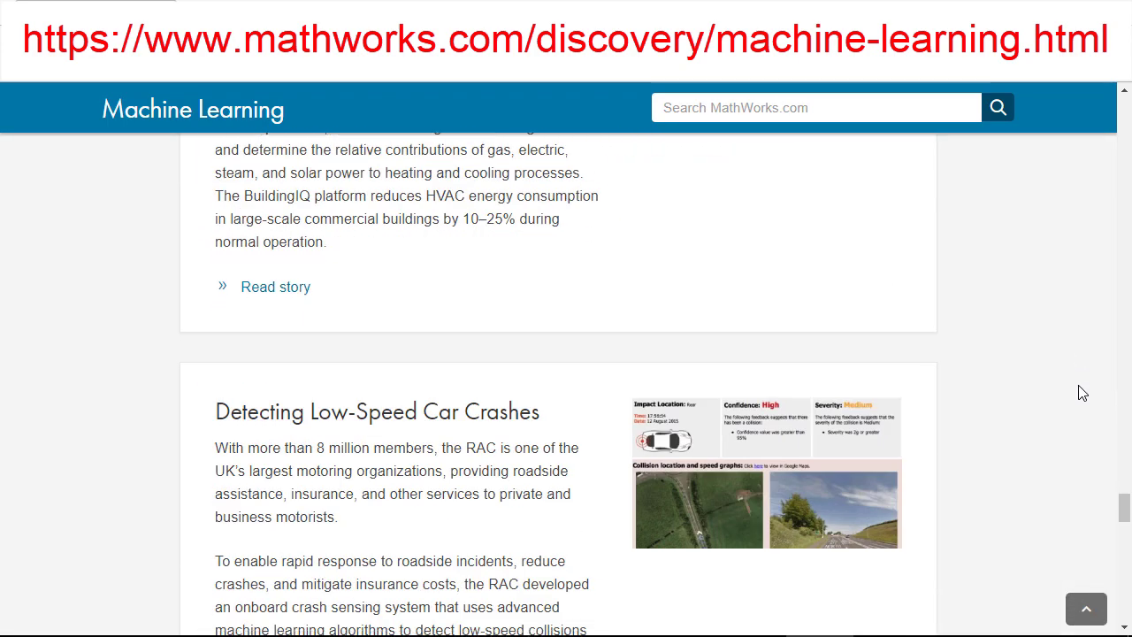
pyautogui.scroll(-10, 1082, 393)
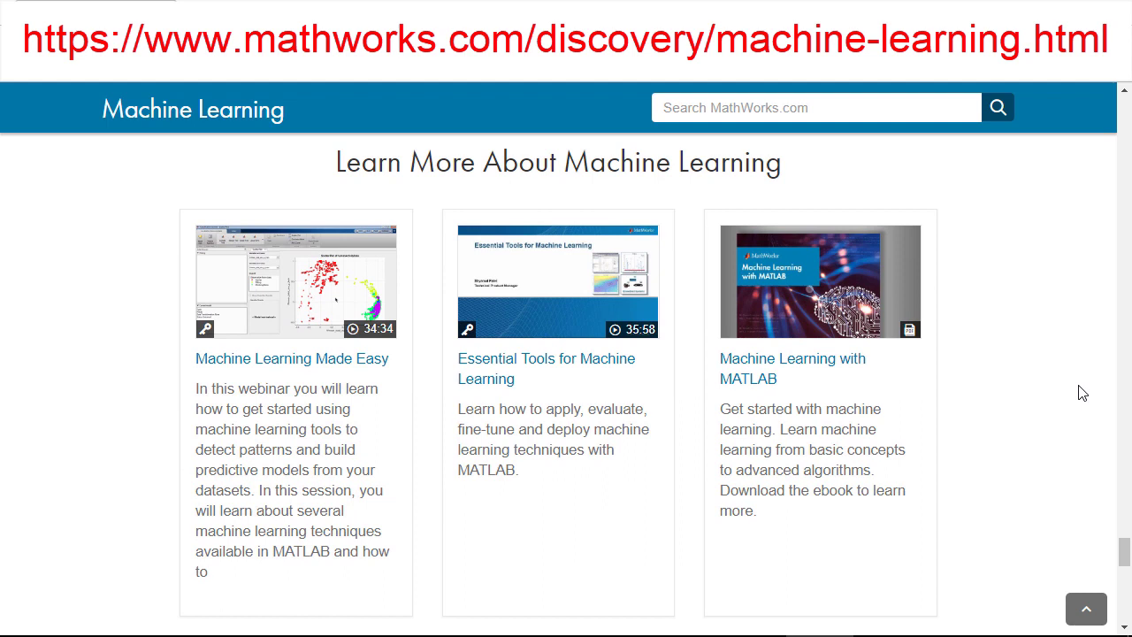